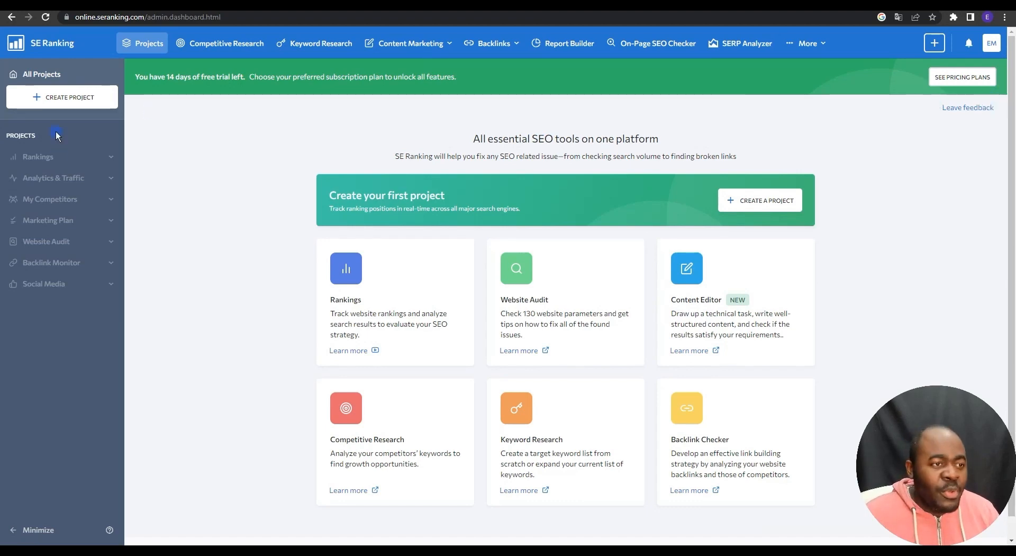
Step: Change the account's interface language to Français in the general settings
{"action": "left_click", "coordinate": [993, 46]}
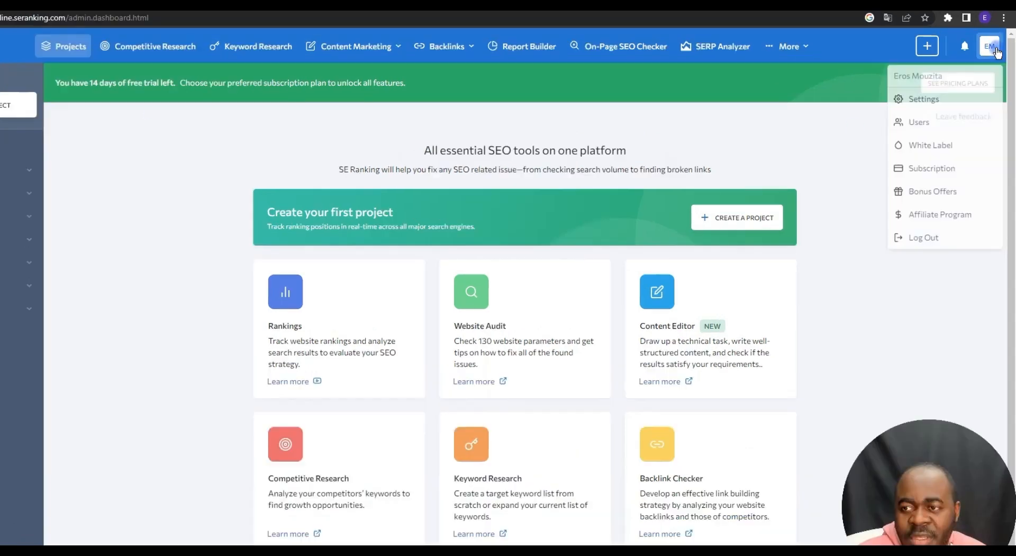
{"action": "left_click", "coordinate": [932, 100]}
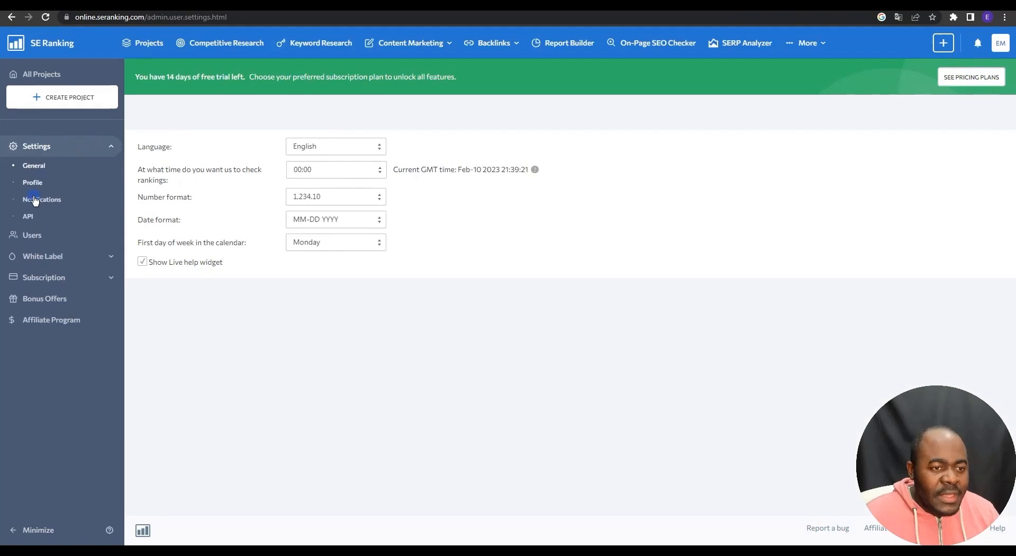
{"action": "left_click", "coordinate": [335, 146]}
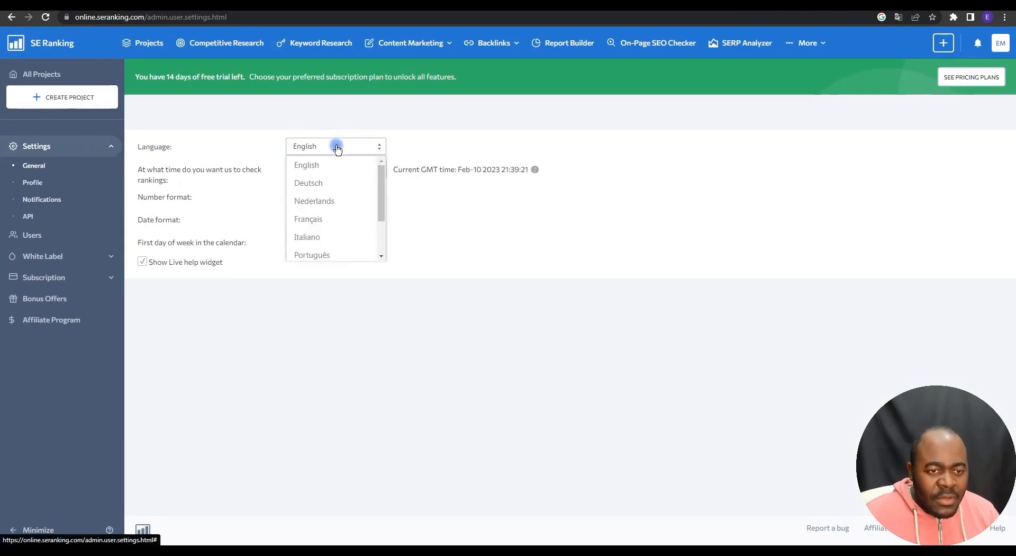
{"action": "left_click", "coordinate": [324, 220]}
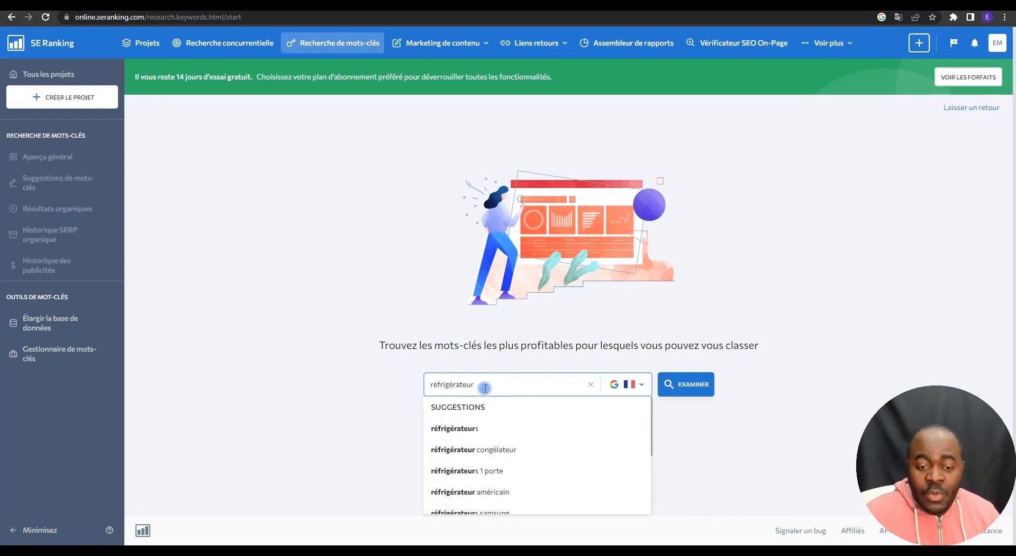
Step: Research the keyword réfrigérateur for Google France and open the detailed report of its similar keywords
{"action": "left_click_drag", "start_coordinate": [465, 382], "coordinate": [429, 381]}
{"action": "left_click", "coordinate": [682, 384]}
{"action": "scroll", "coordinate": [500, 265], "scroll_direction": "down", "scroll_amount": 5}
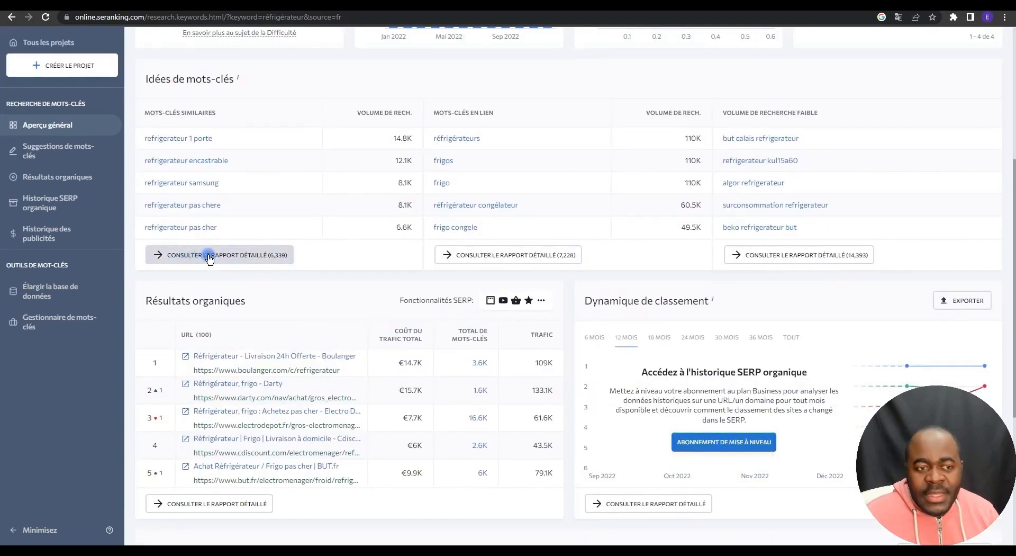
{"action": "left_click", "coordinate": [209, 255]}
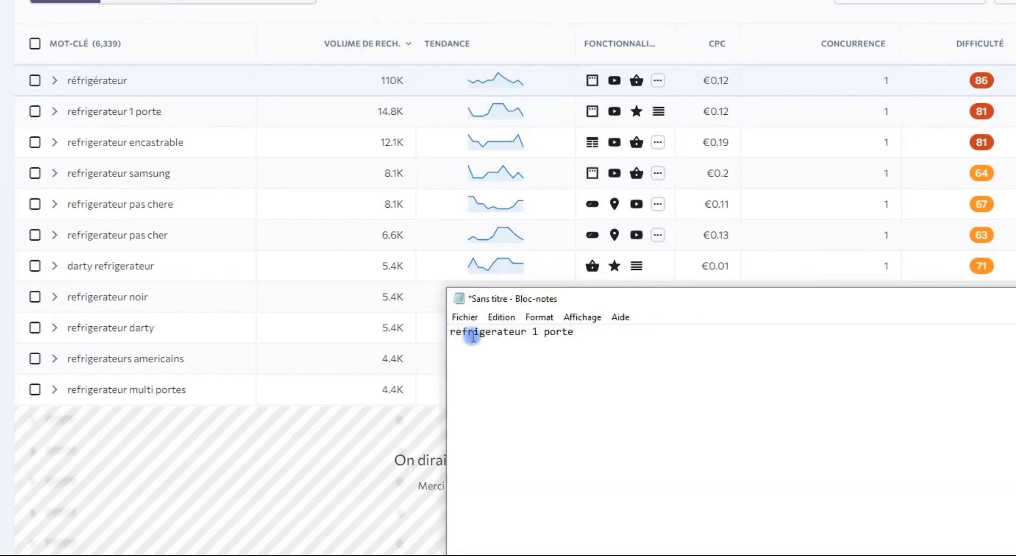
Step: Add refrigerateur multi portes as the last line of the Notepad keyword list, keeping the first keyword without a leading dash
{"action": "type", "text": "-"}
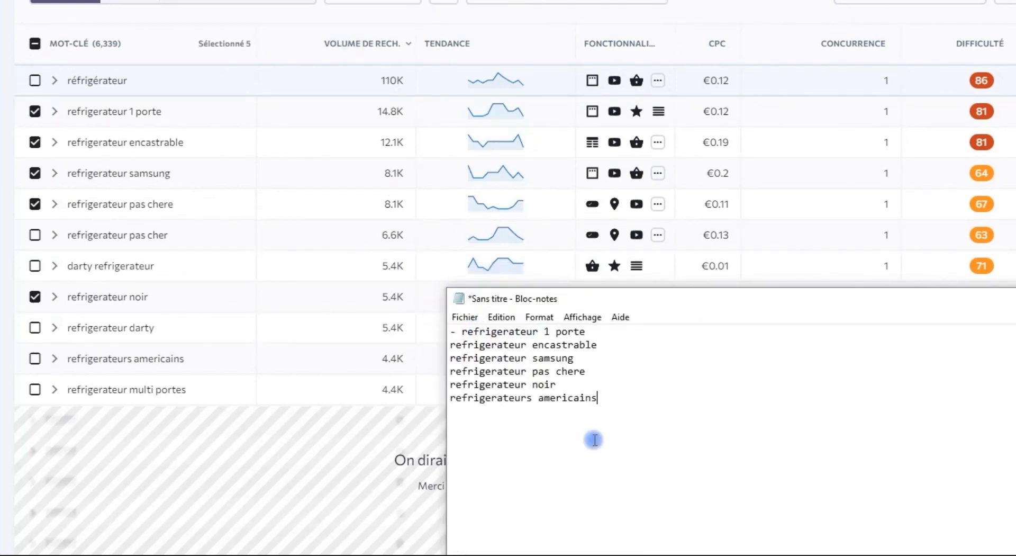
{"action": "key", "text": "Return"}
{"action": "type", "text": "refrigerateur multi portes"}
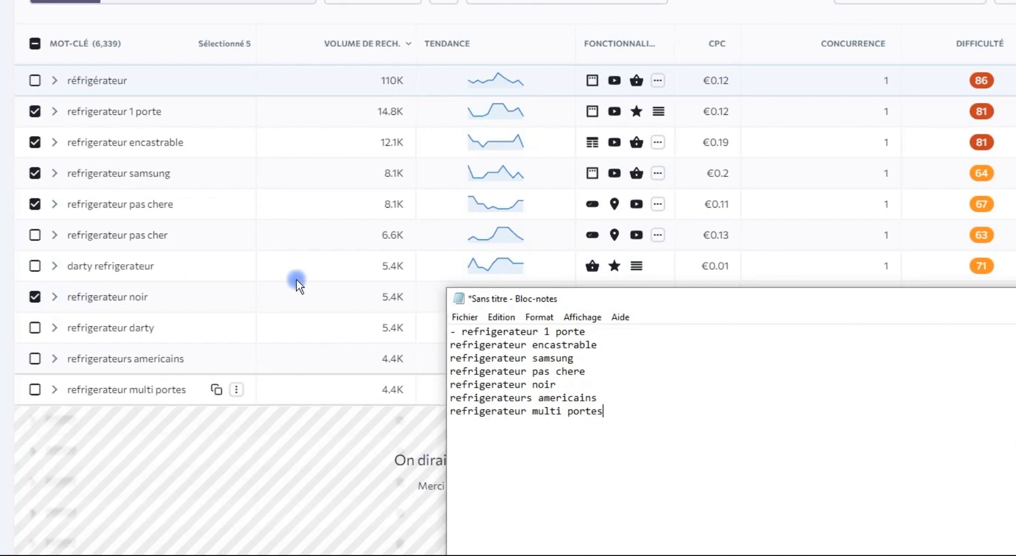
{"action": "scroll", "coordinate": [222, 440], "scroll_direction": "down", "scroll_amount": 3}
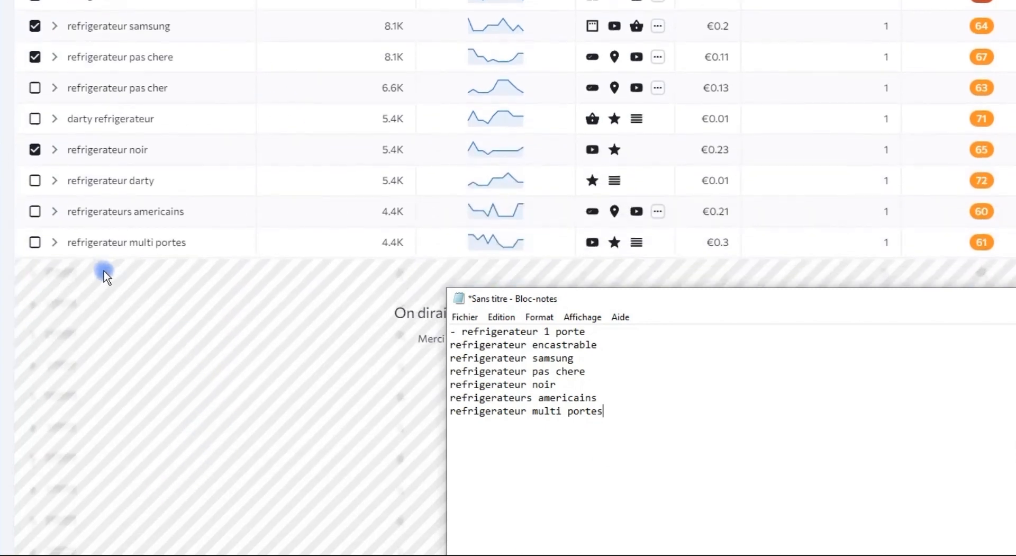
{"action": "left_click_drag", "start_coordinate": [461, 331], "coordinate": [403, 327]}
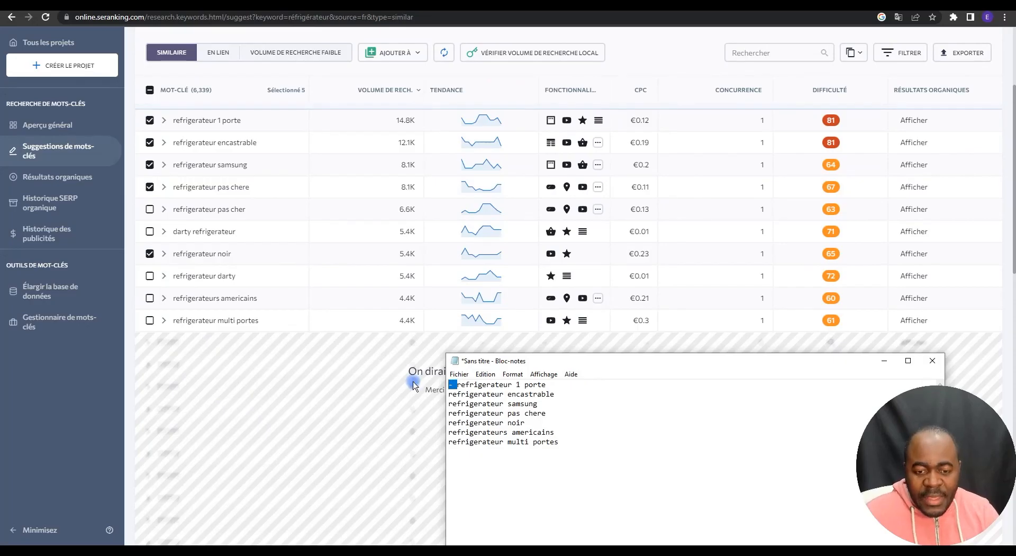
{"action": "key", "text": "Delete"}
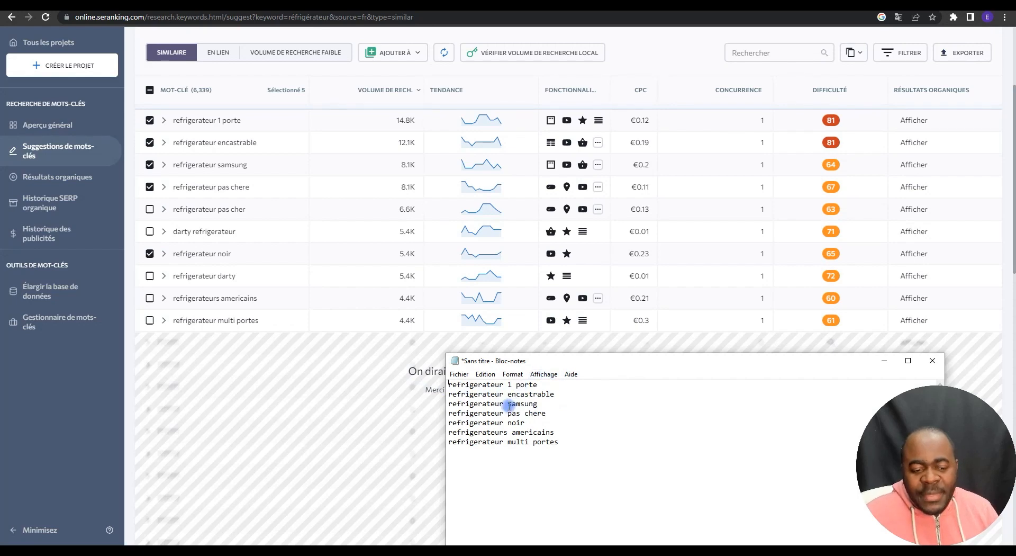
Step: Compare the first Notepad keyword, refrigerateur 1 porte, with the category level of the e-commerce site architecture diagram
{"action": "left_click_drag", "start_coordinate": [539, 385], "coordinate": [441, 379]}
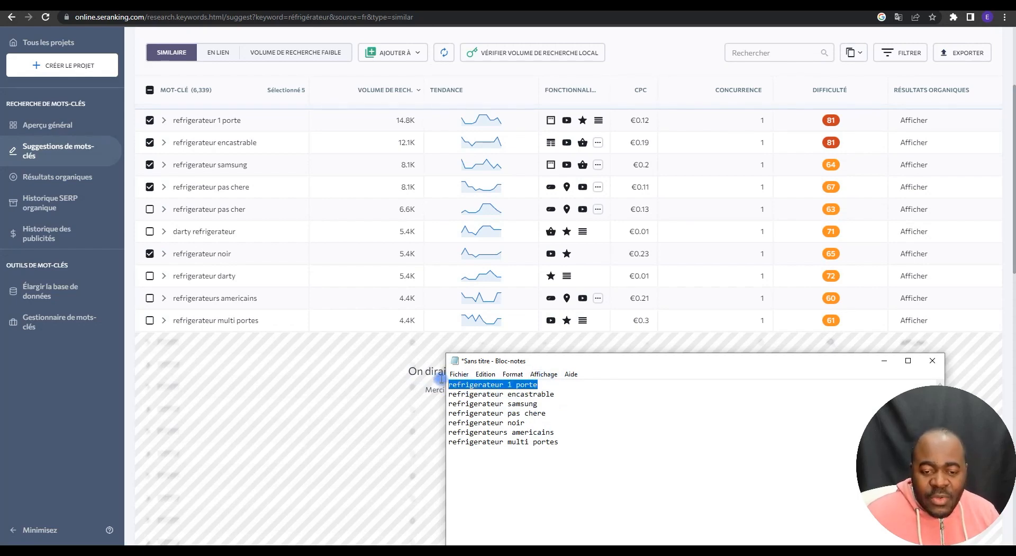
{"action": "left_click", "coordinate": [660, 518]}
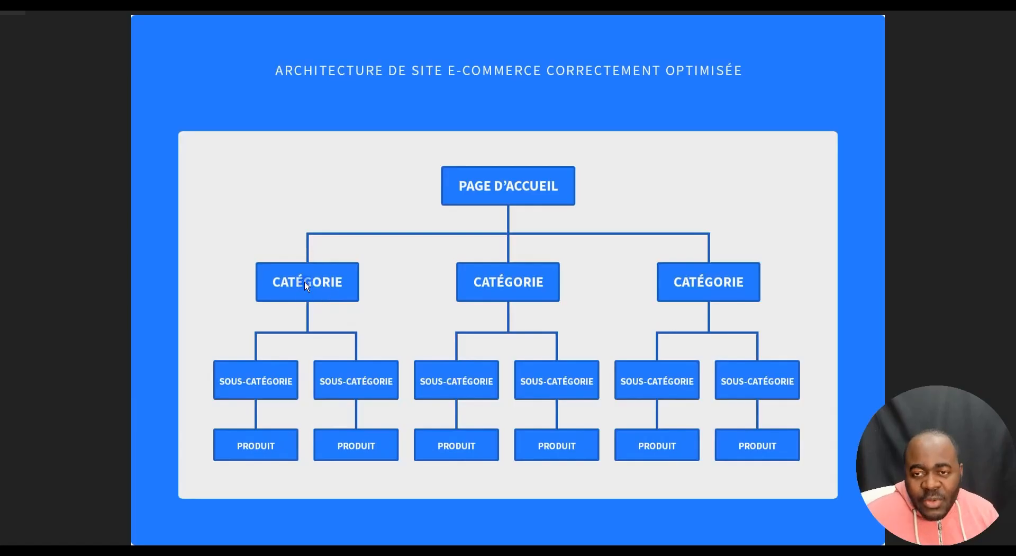
{"action": "key", "text": "alt+Tab"}
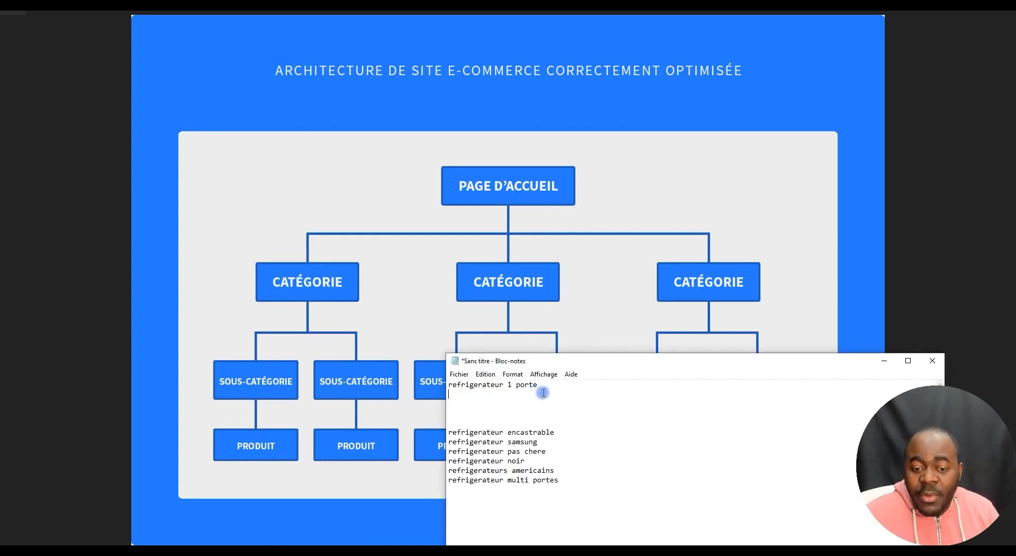
{"action": "left_click_drag", "start_coordinate": [538, 385], "coordinate": [455, 382]}
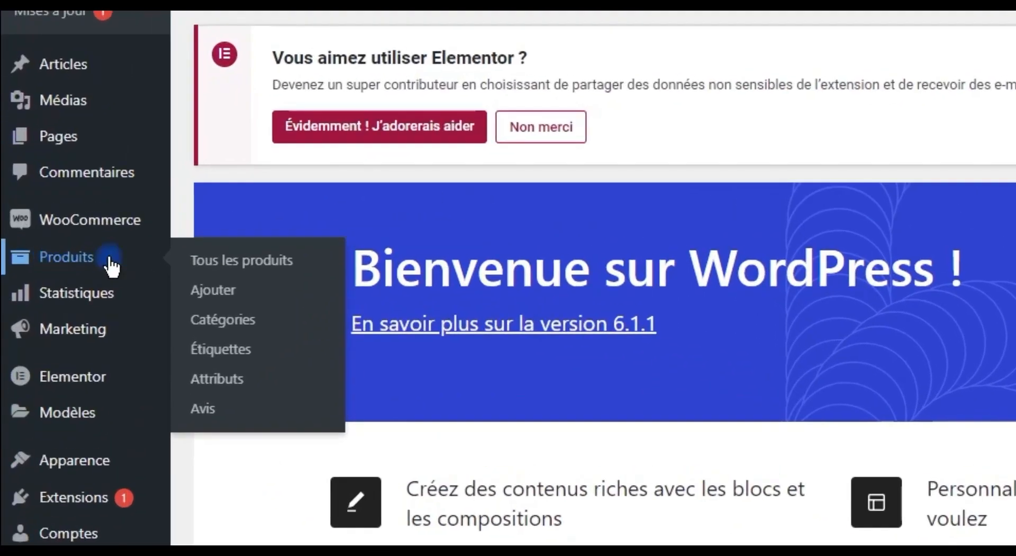
Step: Switch to the WordPress admin and move all listed WooCommerce products to the trash
{"action": "left_click", "coordinate": [13, 215]}
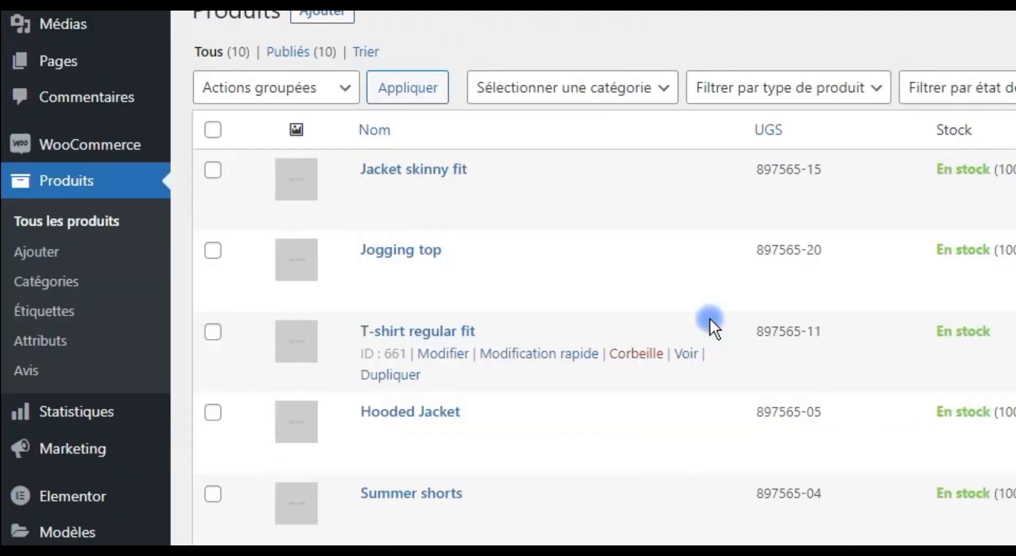
{"action": "left_click", "coordinate": [213, 130]}
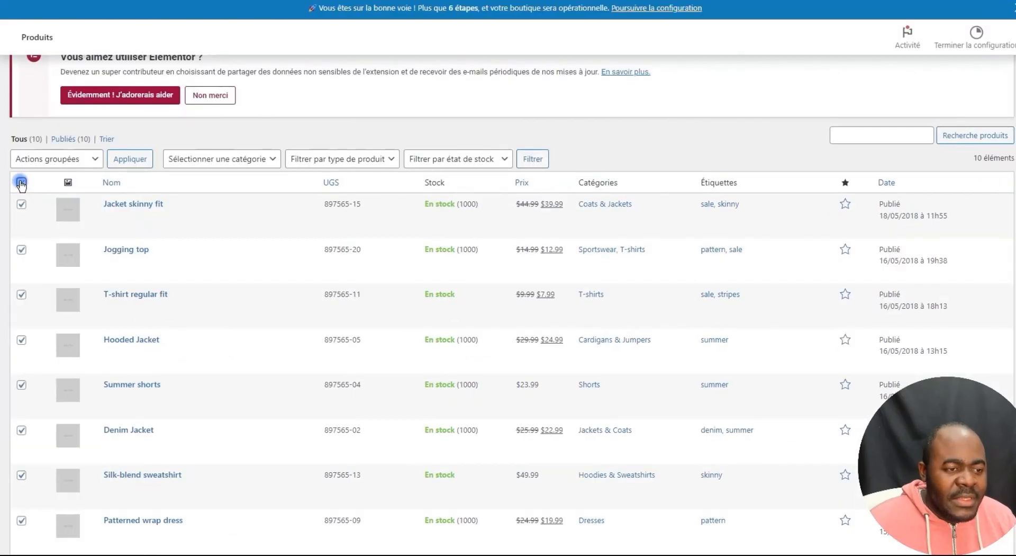
{"action": "left_click", "coordinate": [48, 160]}
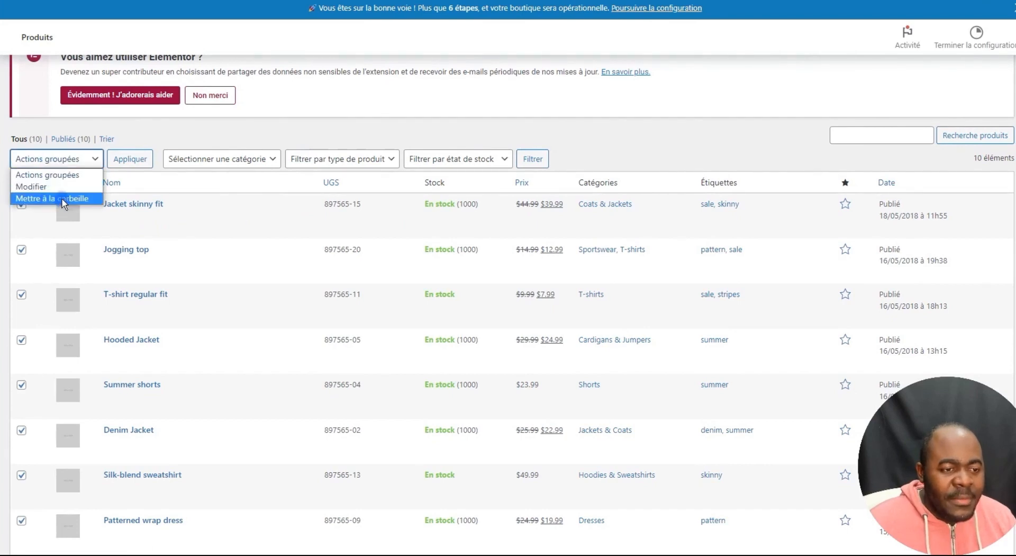
{"action": "left_click", "coordinate": [63, 199]}
{"action": "left_click", "coordinate": [130, 158]}
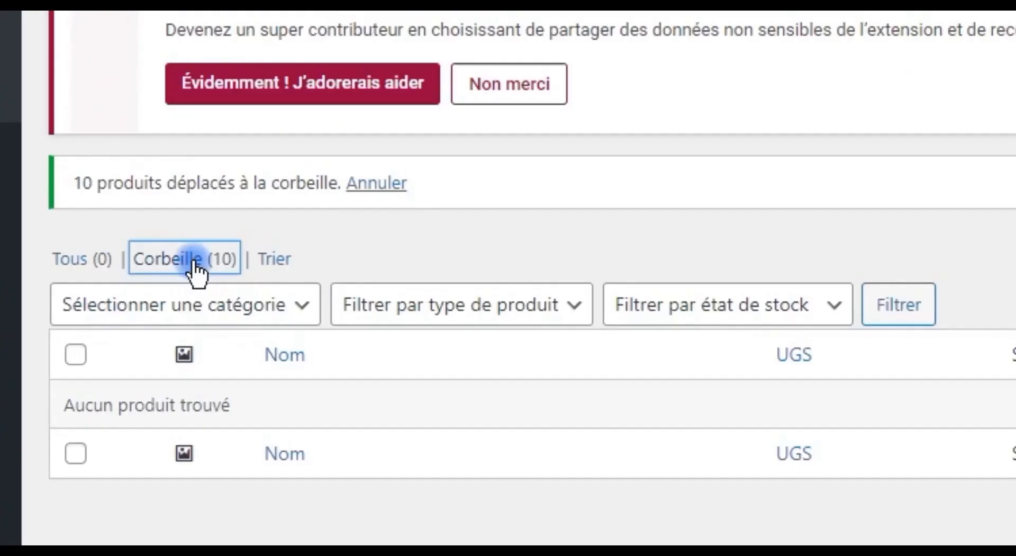
Step: Permanently delete all the products in the trash
{"action": "left_click", "coordinate": [194, 259]}
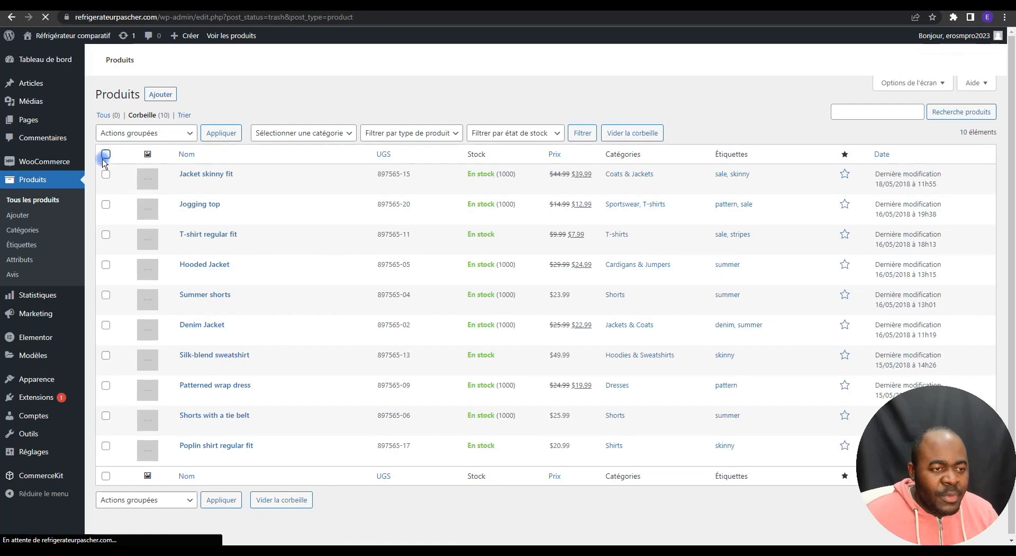
{"action": "scroll", "coordinate": [138, 214], "scroll_direction": "down", "scroll_amount": 2}
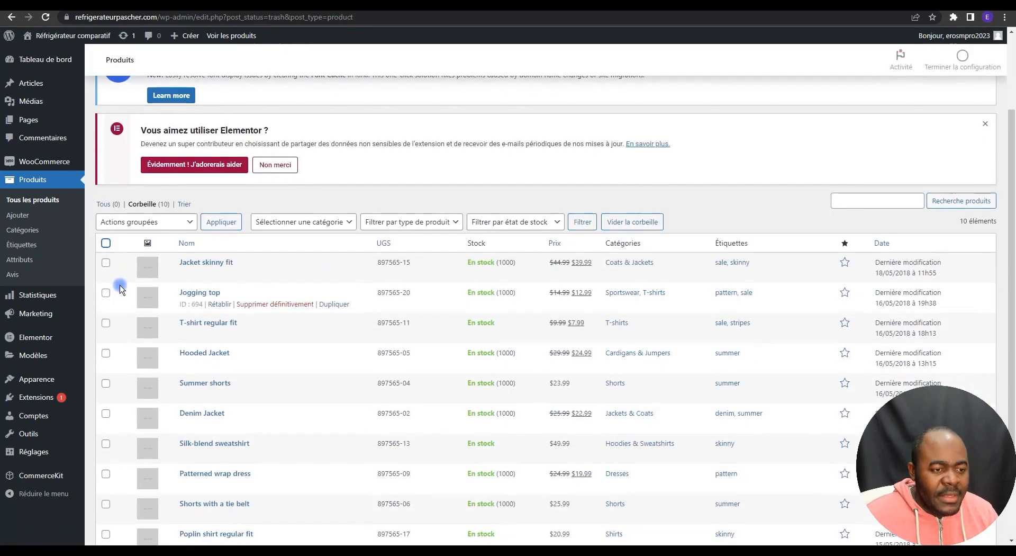
{"action": "left_click", "coordinate": [122, 230]}
{"action": "left_click", "coordinate": [121, 255]}
{"action": "left_click", "coordinate": [222, 222]}
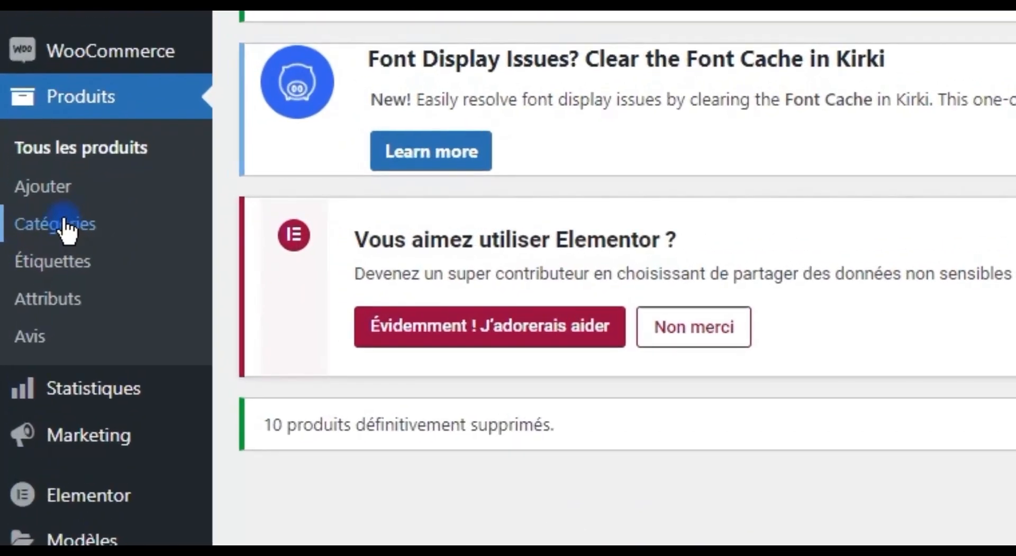
Step: Delete all product categories except Uncategorized in a single bulk action
{"action": "left_click", "coordinate": [65, 228]}
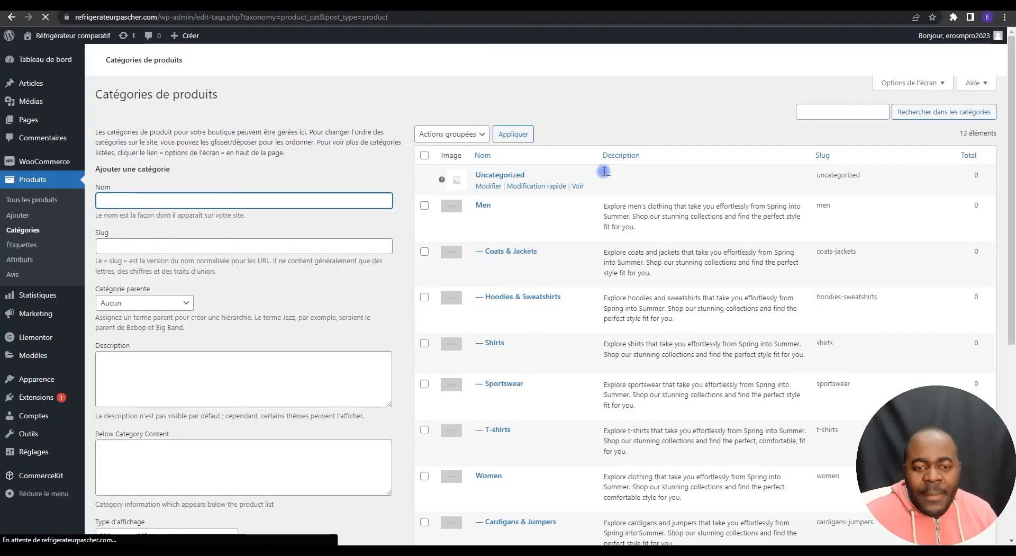
{"action": "scroll", "coordinate": [556, 312], "scroll_direction": "down", "scroll_amount": 3}
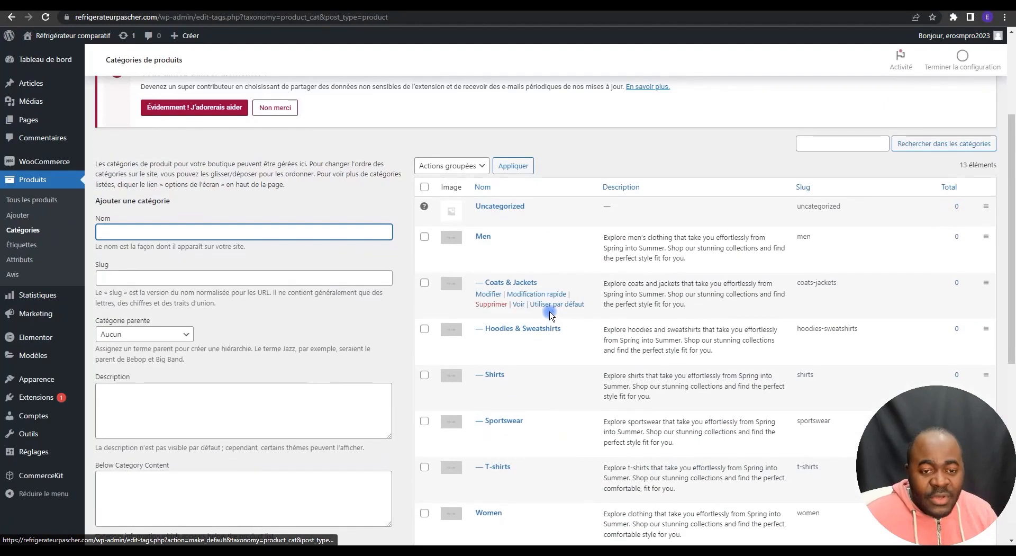
{"action": "left_click", "coordinate": [423, 187]}
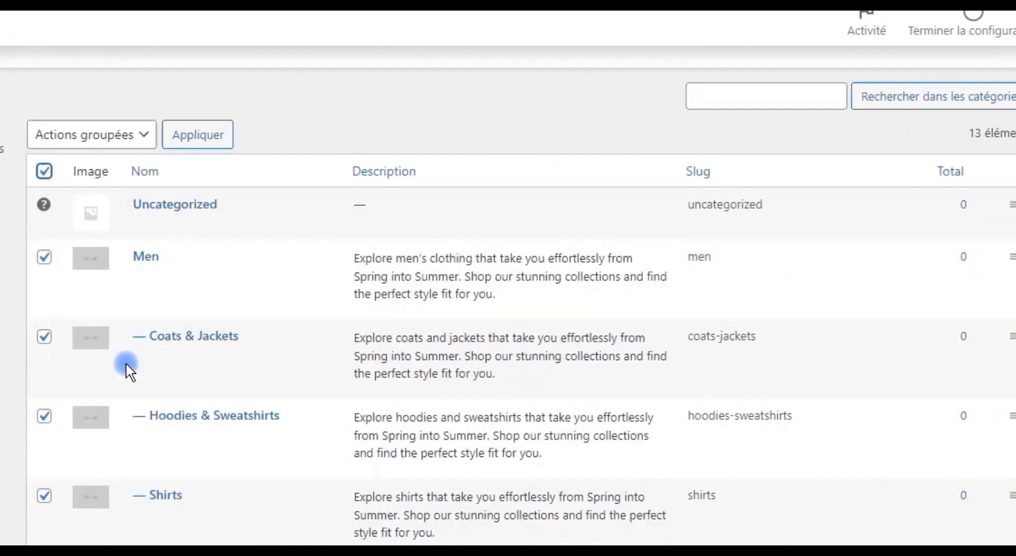
{"action": "scroll", "coordinate": [127, 354], "scroll_direction": "up", "scroll_amount": 5}
{"action": "left_click", "coordinate": [118, 386]}
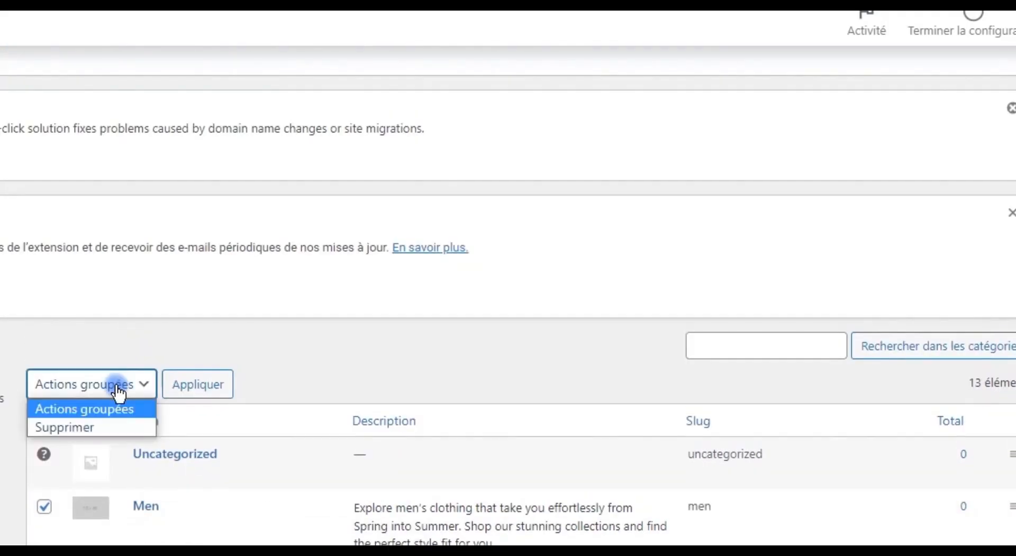
{"action": "left_click", "coordinate": [95, 421]}
{"action": "left_click", "coordinate": [216, 390]}
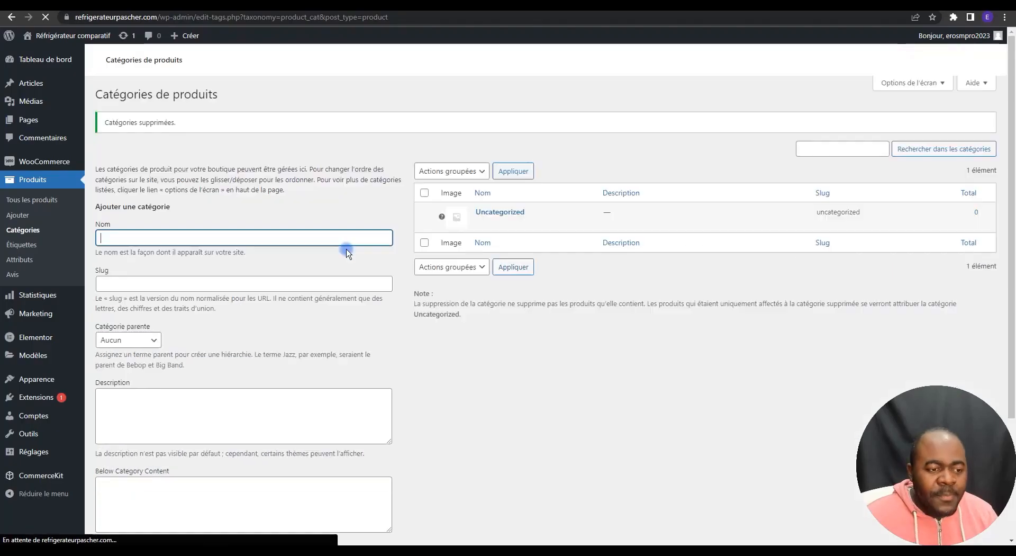
Step: Copy the first keyword, refrigerateur 1 porte, from the Notepad keyword list
{"action": "scroll", "coordinate": [345, 243], "scroll_direction": "down", "scroll_amount": 3}
{"action": "mouse_move", "coordinate": [257, 511]}
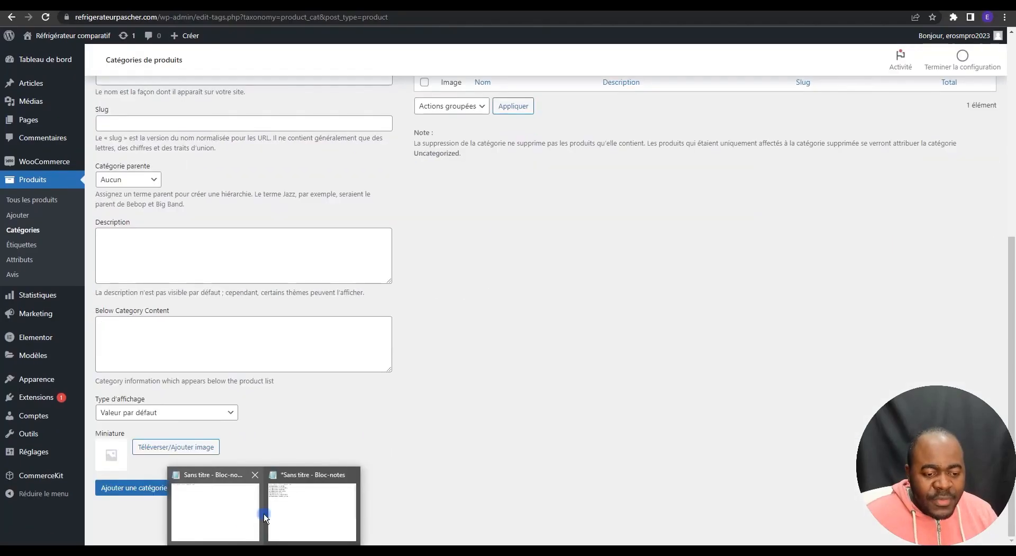
{"action": "left_click", "coordinate": [305, 507]}
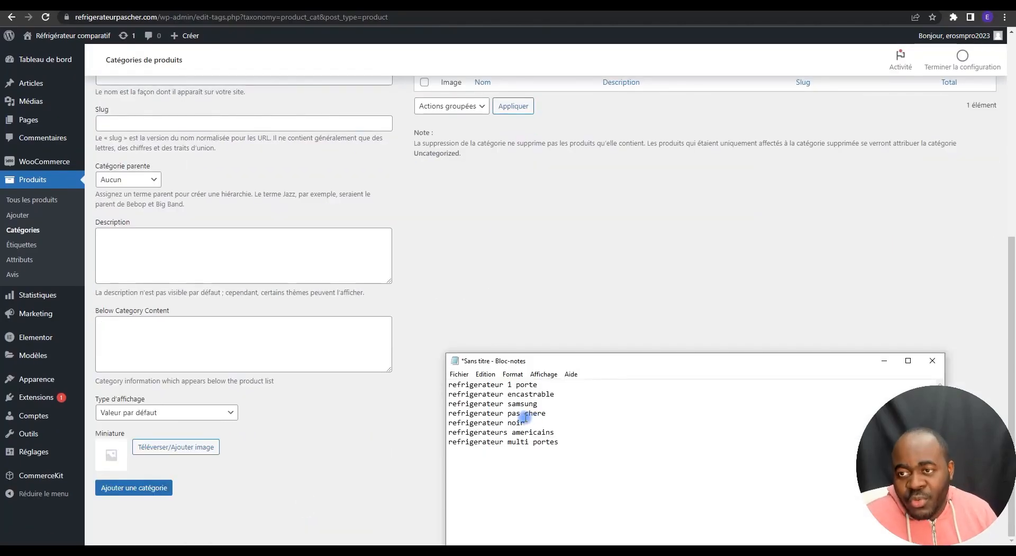
{"action": "left_click_drag", "start_coordinate": [548, 389], "coordinate": [402, 375]}
{"action": "key", "text": "ctrl+c"}
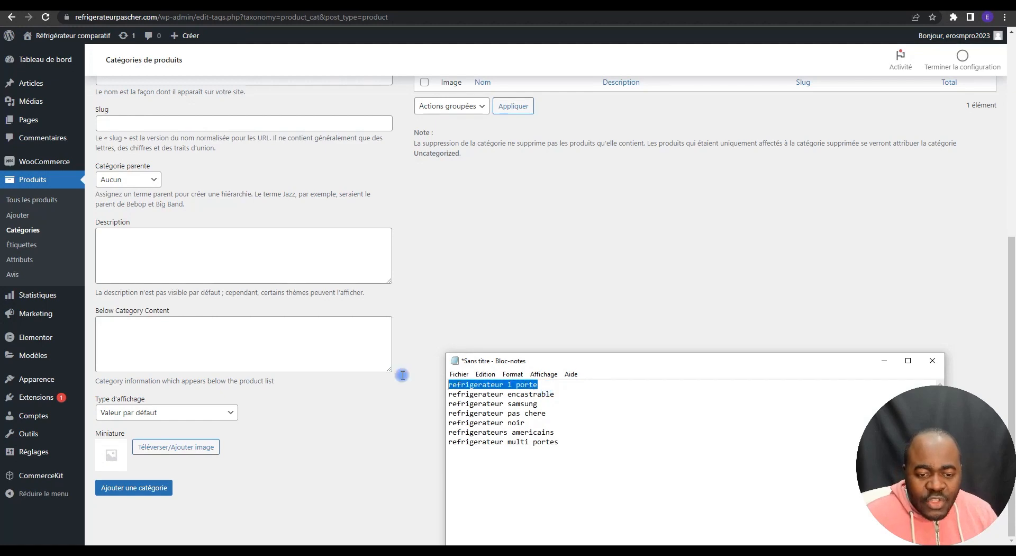
{"action": "left_click", "coordinate": [485, 373]}
{"action": "left_click", "coordinate": [508, 414]}
Step: Create a product category named Refrigerateur 1 porte with no parent category, using the copied keyword with a capital R
{"action": "scroll", "coordinate": [326, 275], "scroll_direction": "up", "scroll_amount": 5}
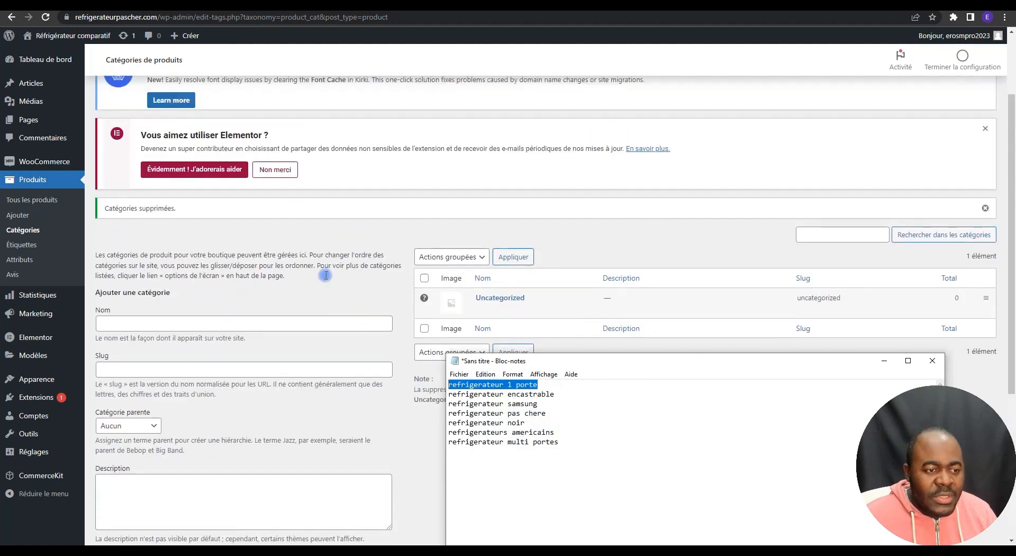
{"action": "scroll", "coordinate": [325, 275], "scroll_direction": "down", "scroll_amount": 2}
{"action": "left_click", "coordinate": [137, 235]}
{"action": "key", "text": "ctrl+v"}
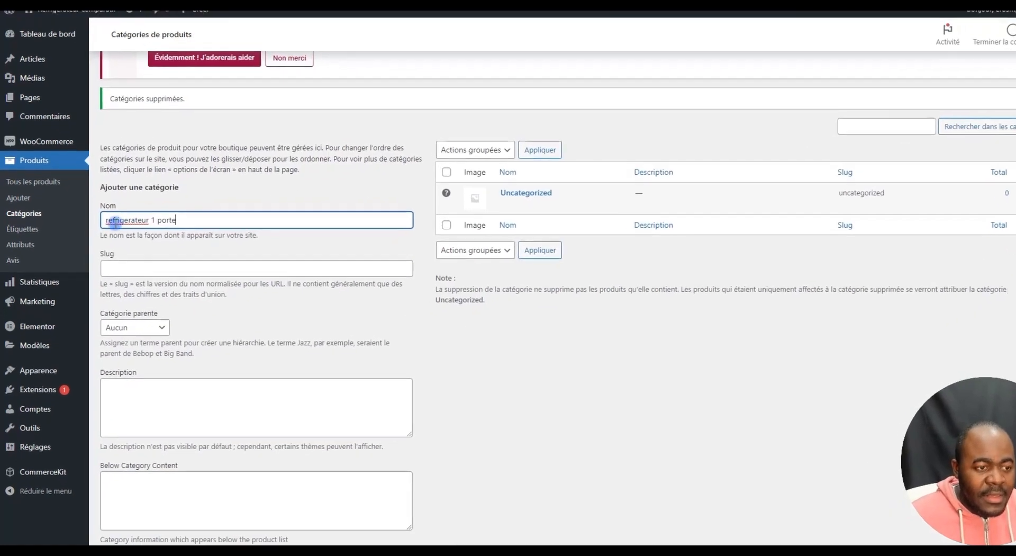
{"action": "key", "text": "Home"}
{"action": "key", "text": "Delete"}
{"action": "type", "text": "R"}
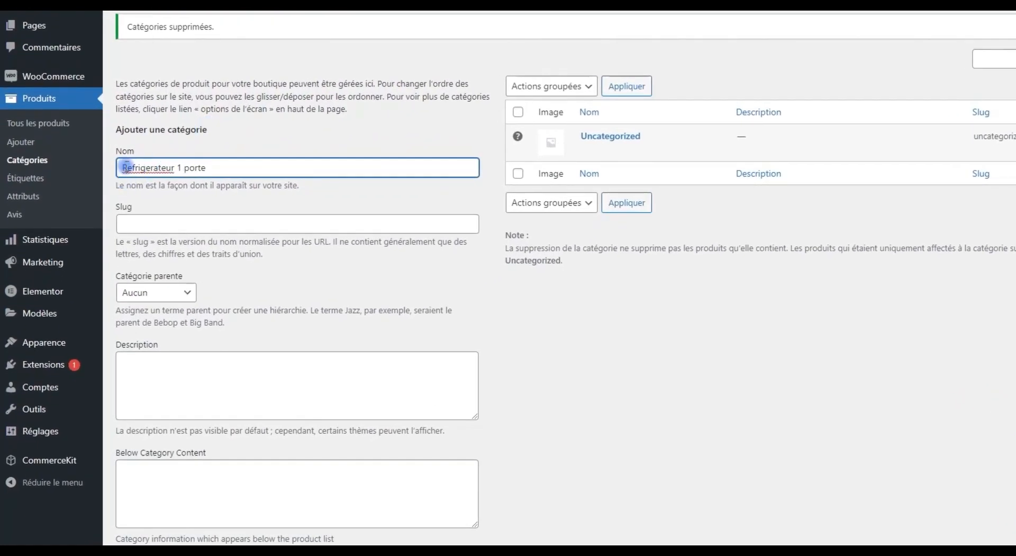
{"action": "scroll", "coordinate": [408, 198], "scroll_direction": "down", "scroll_amount": 4}
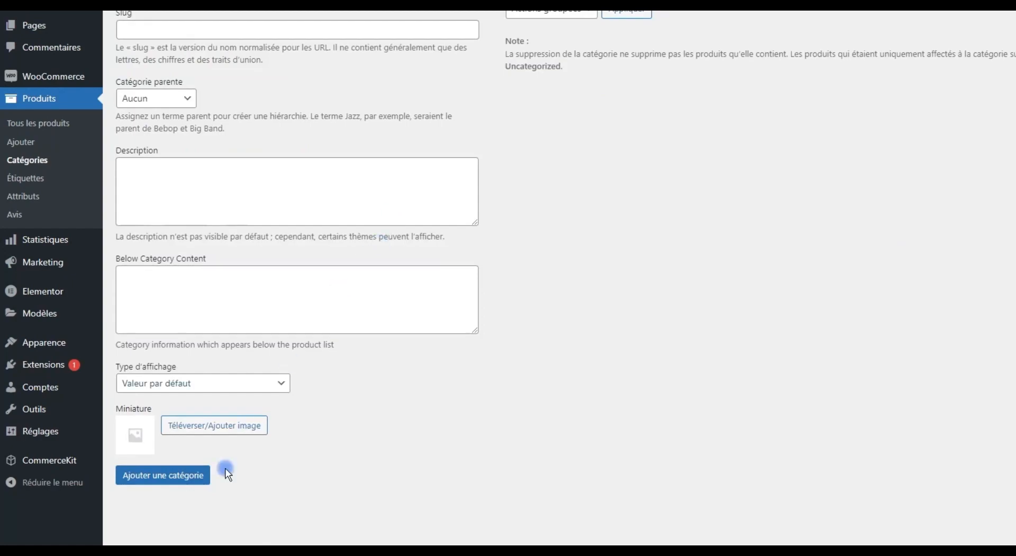
{"action": "left_click", "coordinate": [164, 475]}
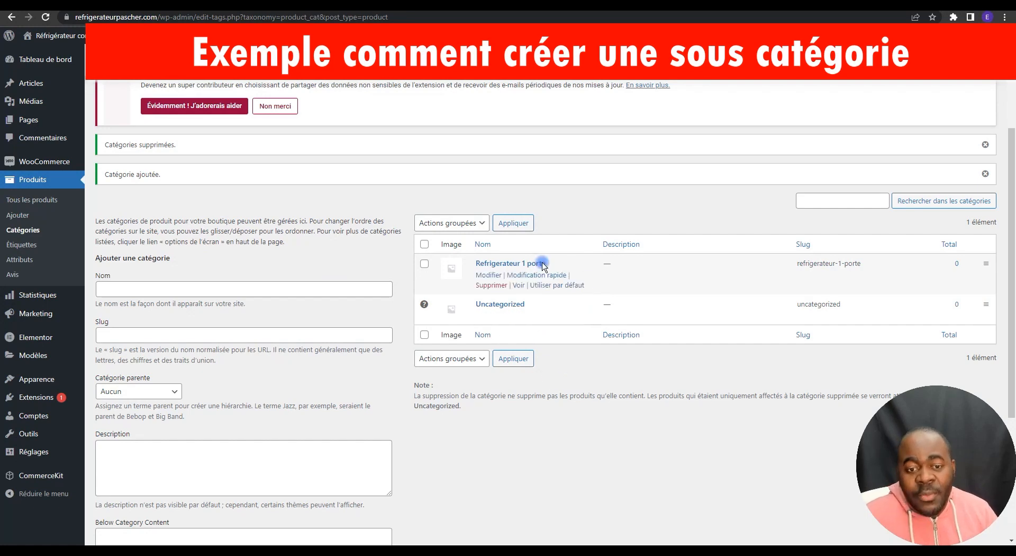
Step: Create a product subcategory named refrigerateur 1 porte noir with Refrigerateur 1 porte as its parent category
{"action": "left_click", "coordinate": [126, 291]}
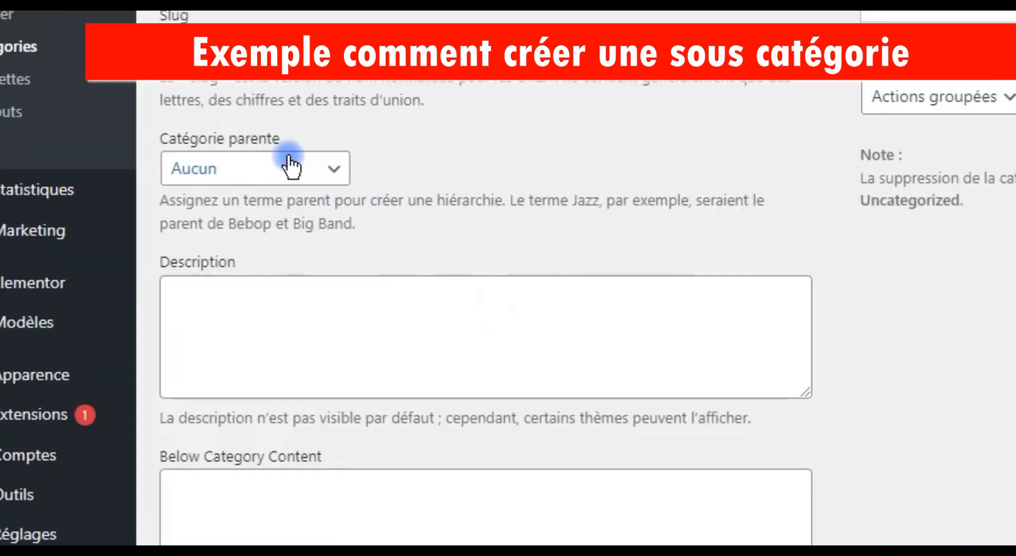
{"action": "left_click", "coordinate": [154, 390]}
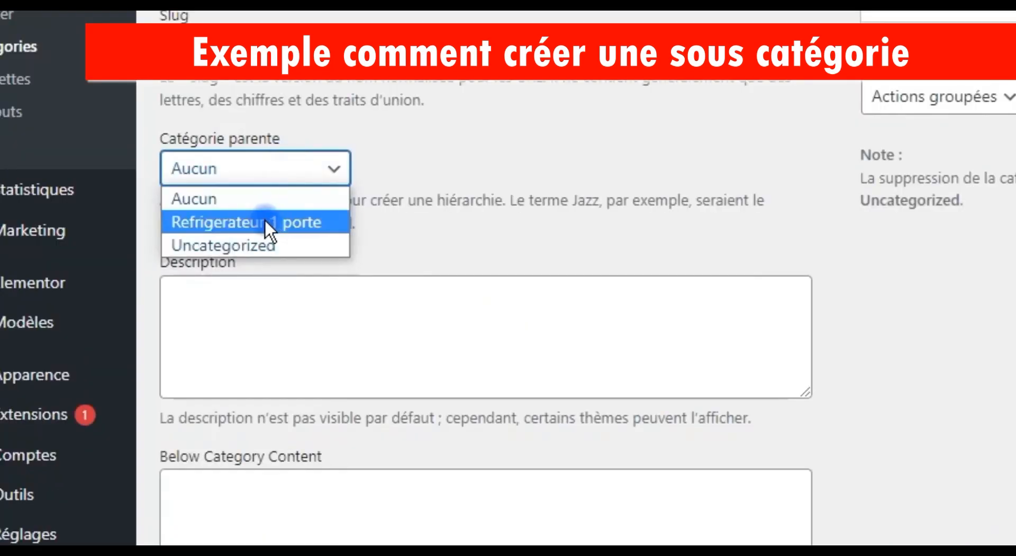
{"action": "left_click", "coordinate": [144, 417]}
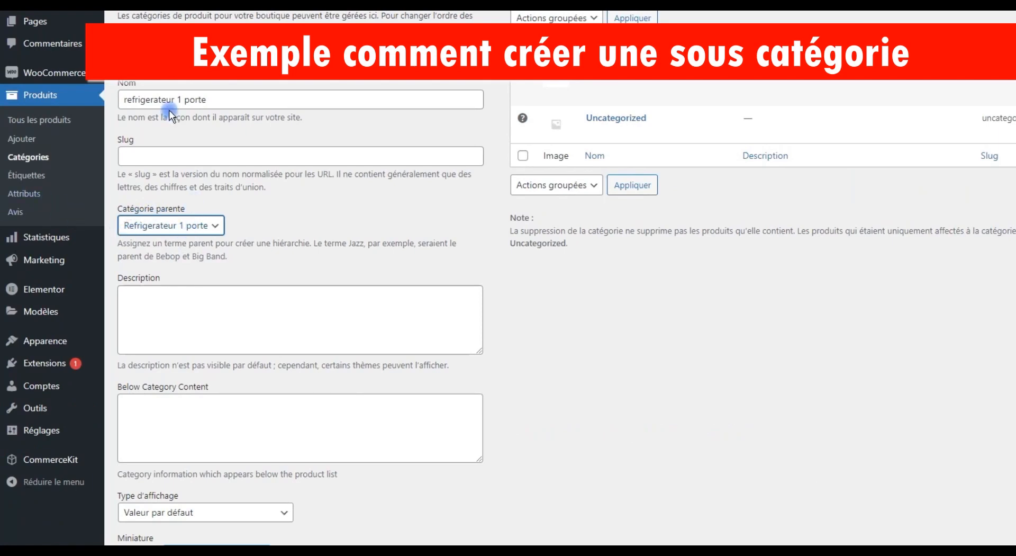
{"action": "left_click", "coordinate": [243, 100]}
{"action": "type", "text": "noir"}
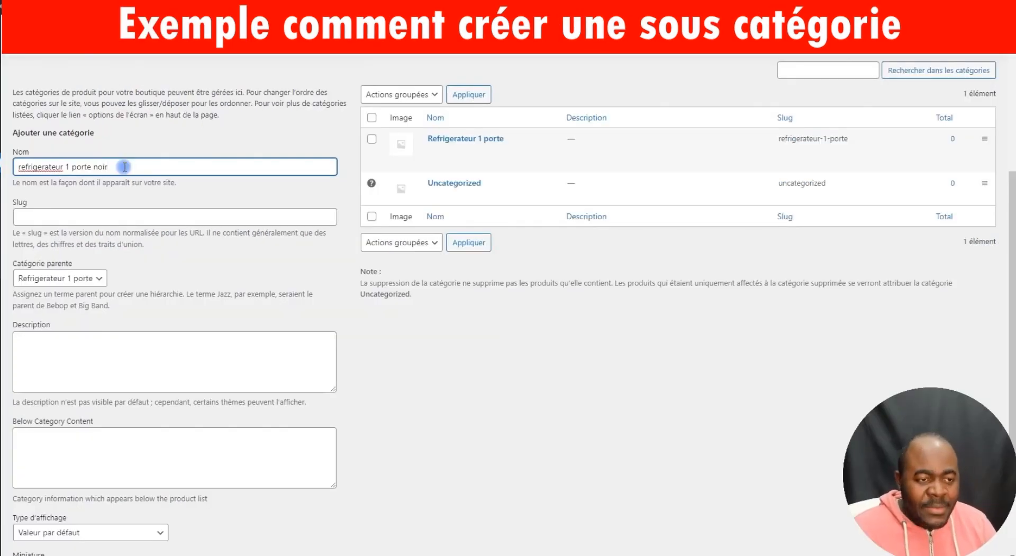
{"action": "scroll", "coordinate": [132, 167], "scroll_direction": "down", "scroll_amount": 3}
{"action": "left_click", "coordinate": [57, 494]}
{"action": "scroll", "coordinate": [555, 358], "scroll_direction": "up", "scroll_amount": 5}
Step: Delete the example subcategory refrigerateur 1 porte noir from the product categories
{"action": "mouse_move", "coordinate": [431, 198]}
{"action": "mouse_move", "coordinate": [440, 236]}
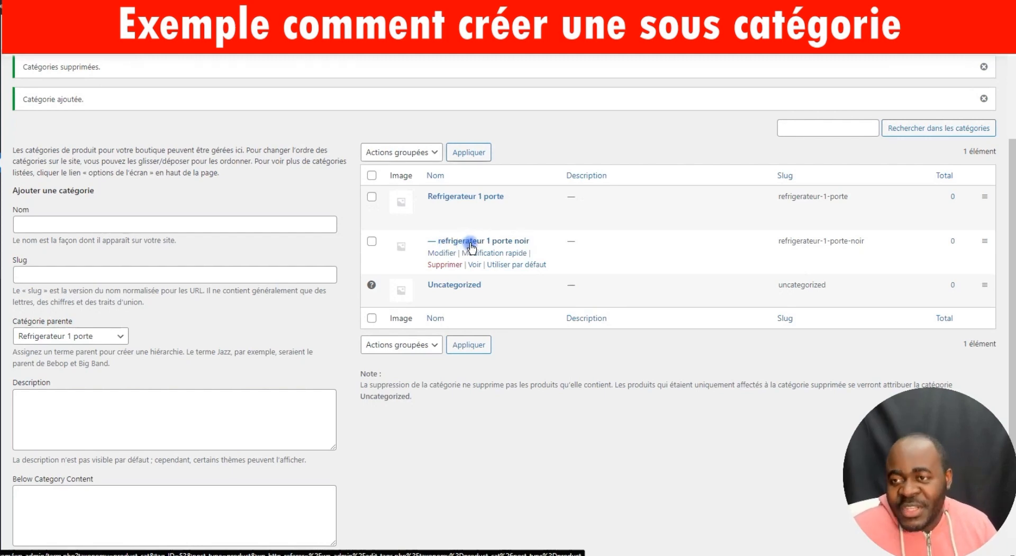
{"action": "left_click", "coordinate": [444, 264]}
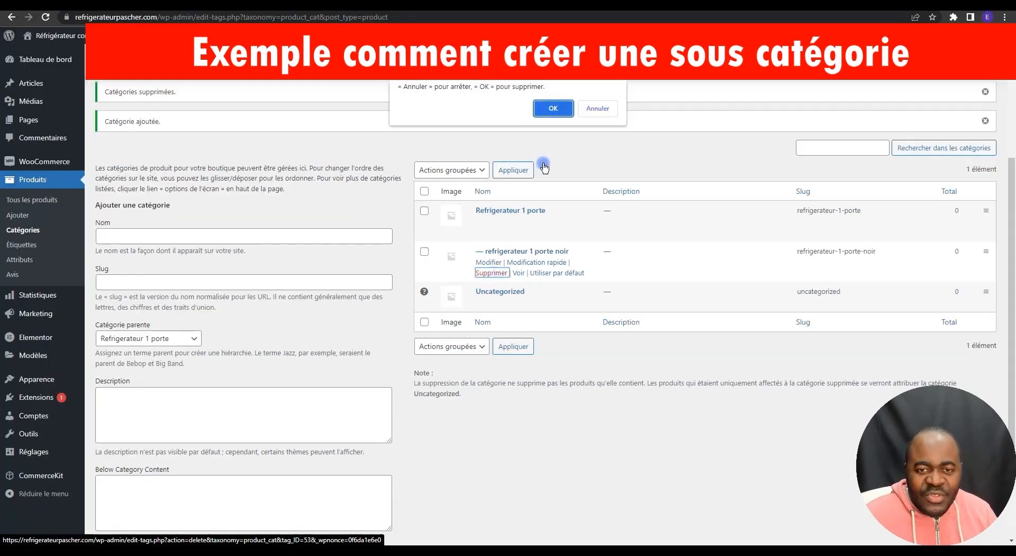
{"action": "left_click", "coordinate": [549, 108]}
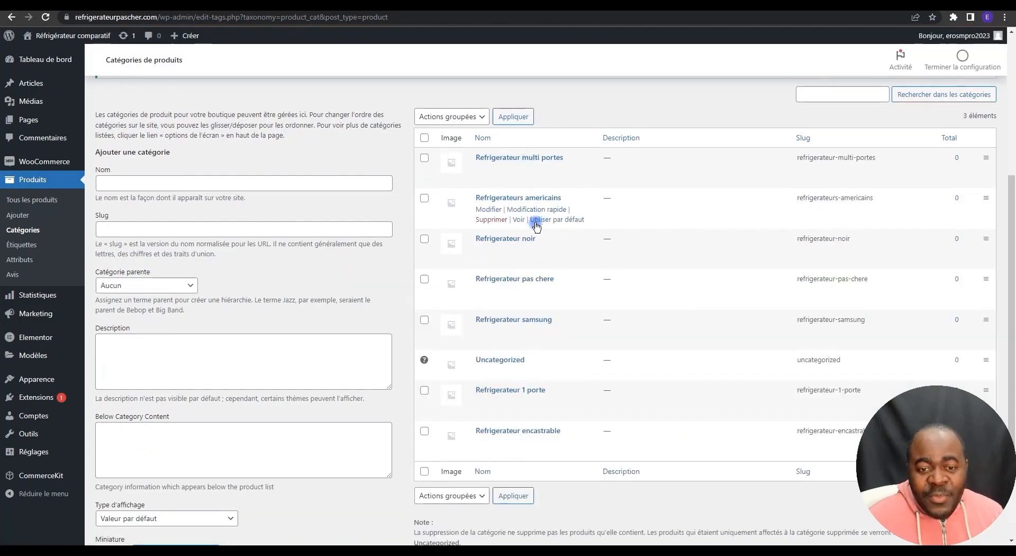